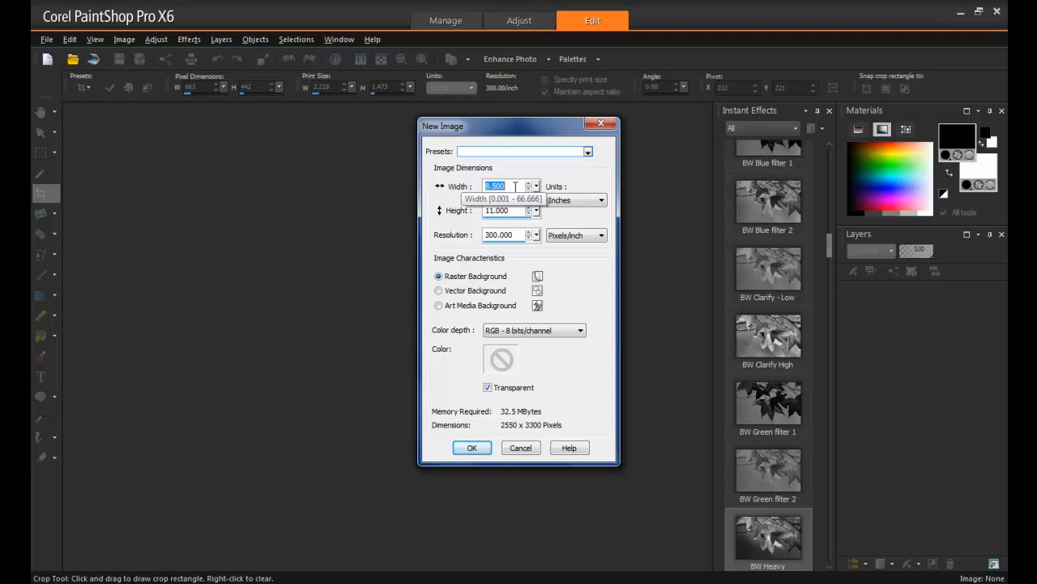
Create a 7 × 5 inch raster image at 300 pixels/inch with a non-transparent dark green background, color #1a341a
{"action": "type", "text": "7"}
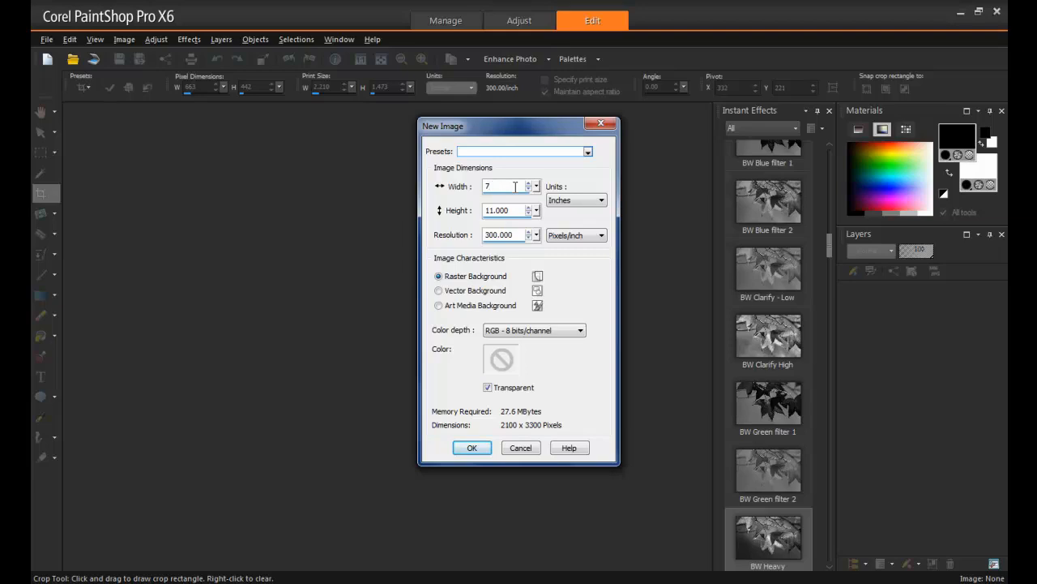
{"action": "key", "text": "Tab"}
{"action": "type", "text": "5"}
{"action": "left_click", "coordinate": [488, 388]}
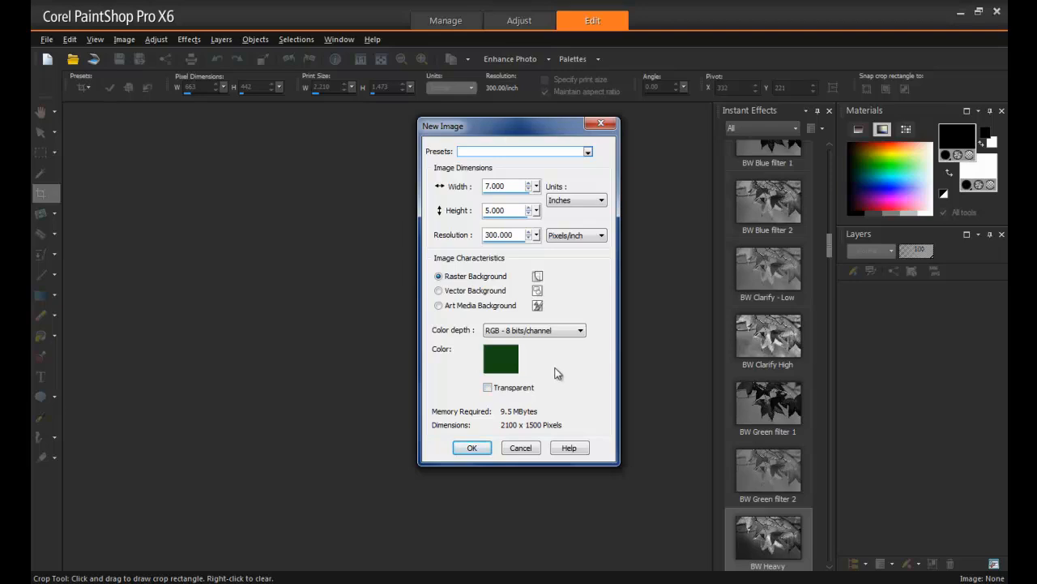
{"action": "left_click", "coordinate": [500, 357]}
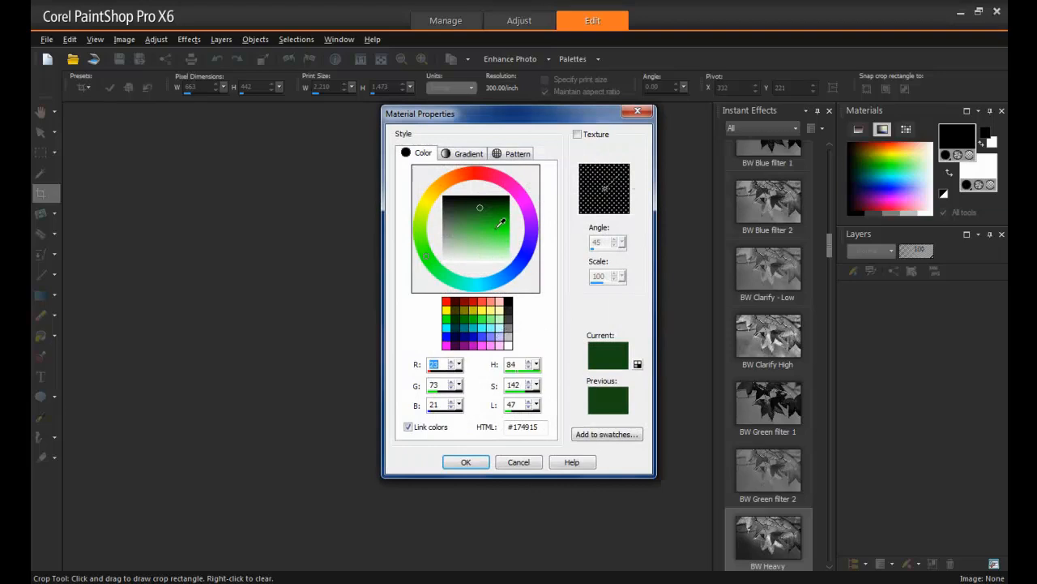
{"action": "left_click_drag", "start_coordinate": [487, 204], "coordinate": [468, 204]}
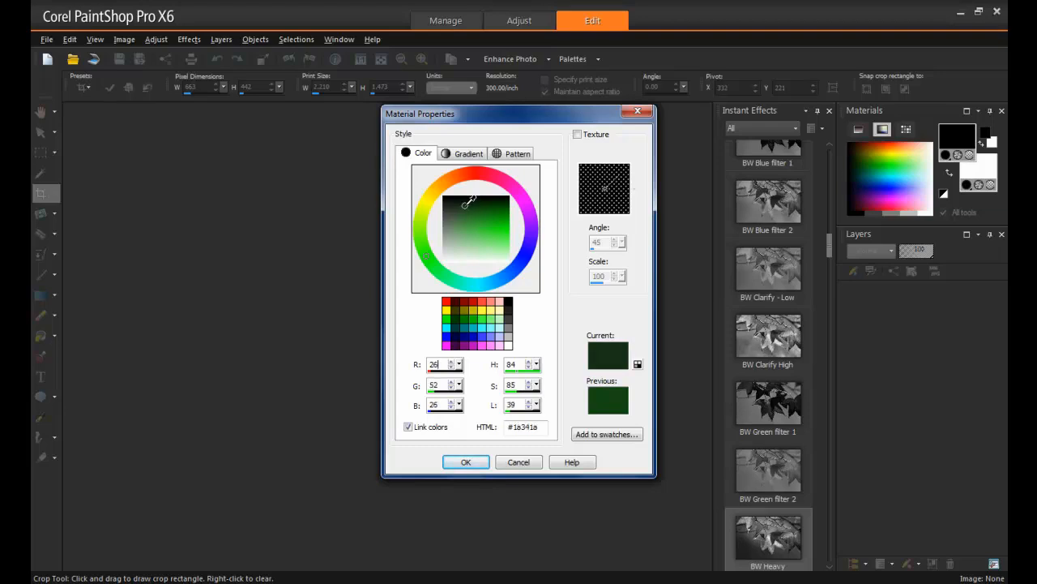
{"action": "left_click", "coordinate": [466, 461]}
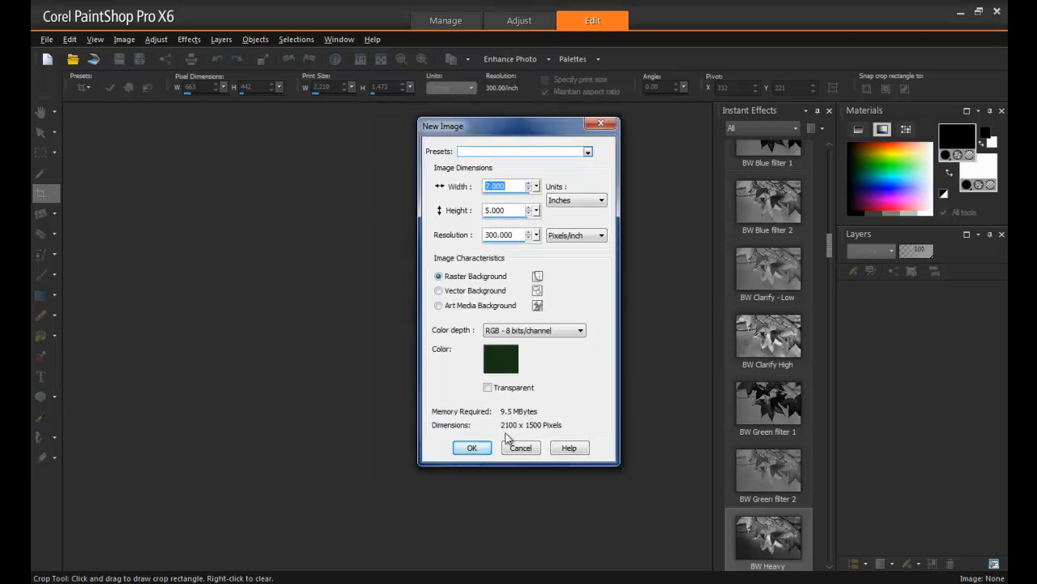
{"action": "left_click", "coordinate": [468, 449]}
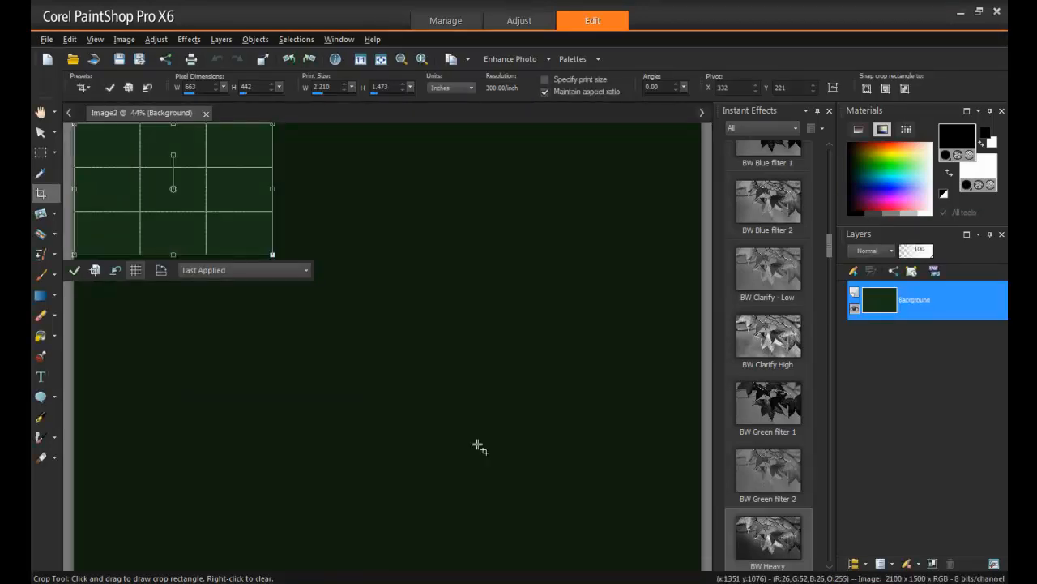
Activate the Pick tool, and hide and redisplay the Layers palette
{"action": "left_click", "coordinate": [44, 134]}
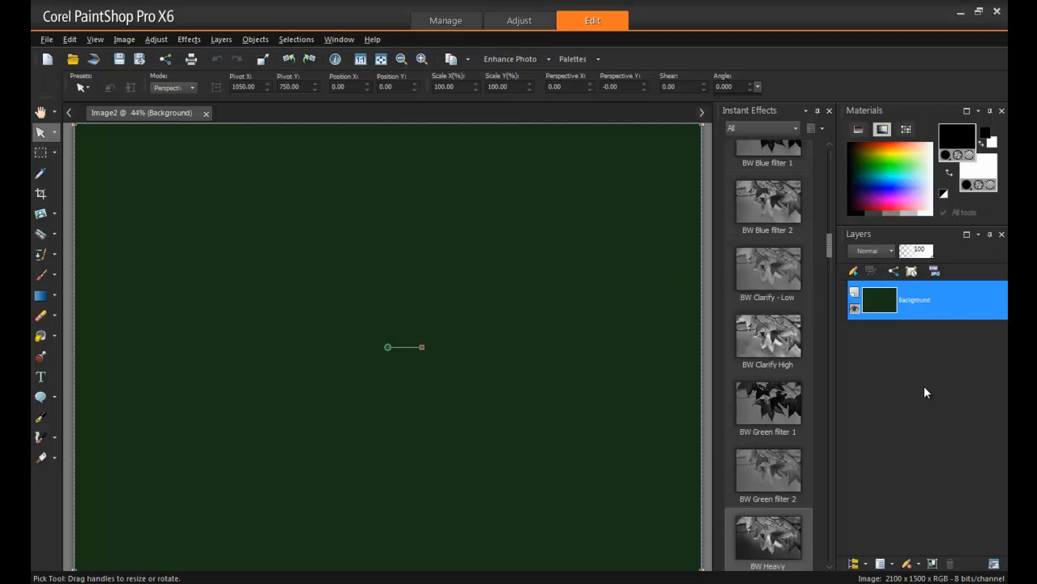
{"action": "key", "text": "F8"}
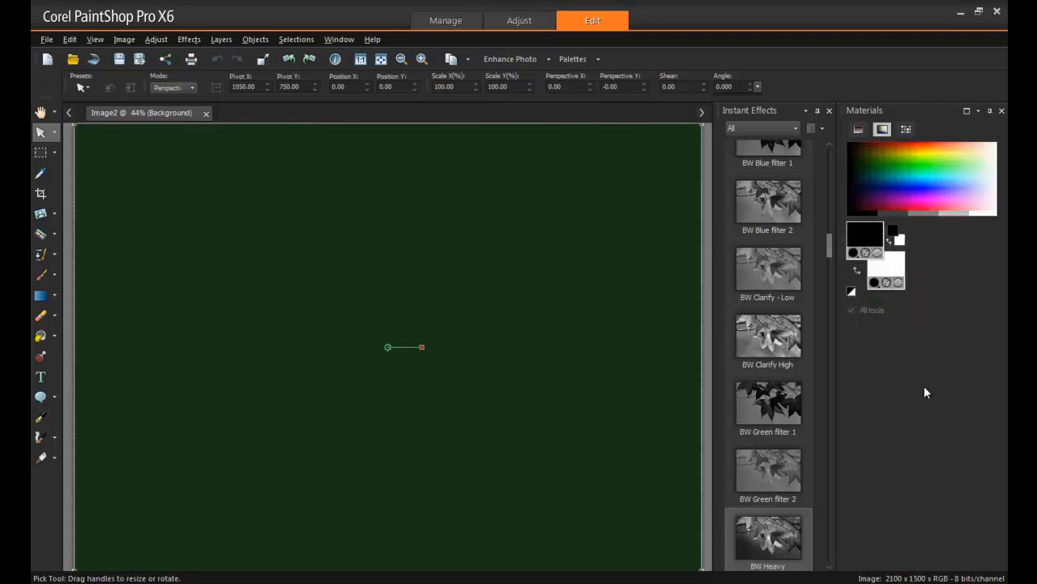
{"action": "key", "text": "F8"}
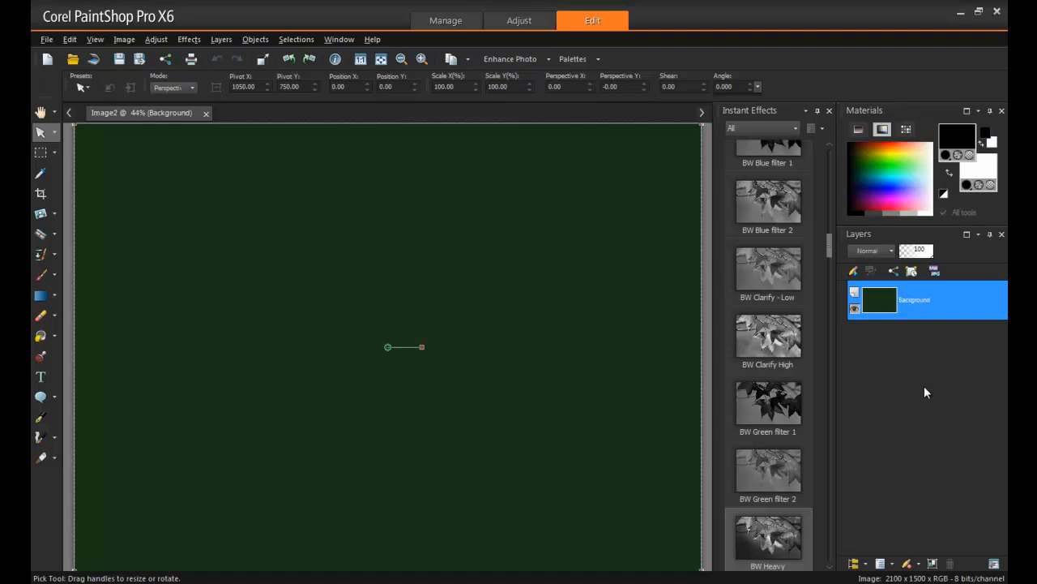
Open the image Final Heavy Horse Painting.jpg from the Fathers Day tutorial folder
{"action": "left_click", "coordinate": [50, 40]}
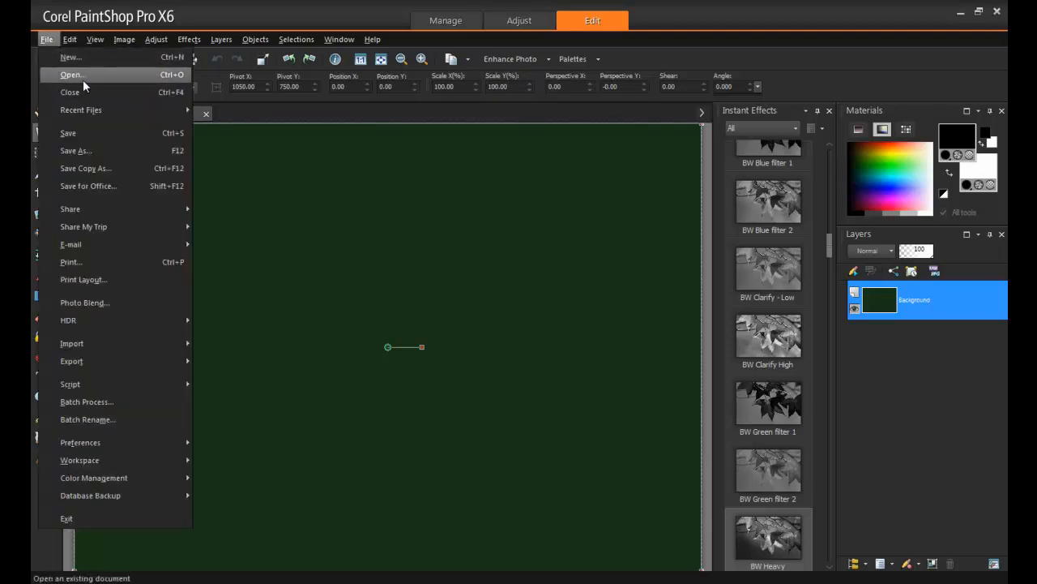
{"action": "left_click", "coordinate": [88, 77]}
{"action": "left_click", "coordinate": [435, 167]}
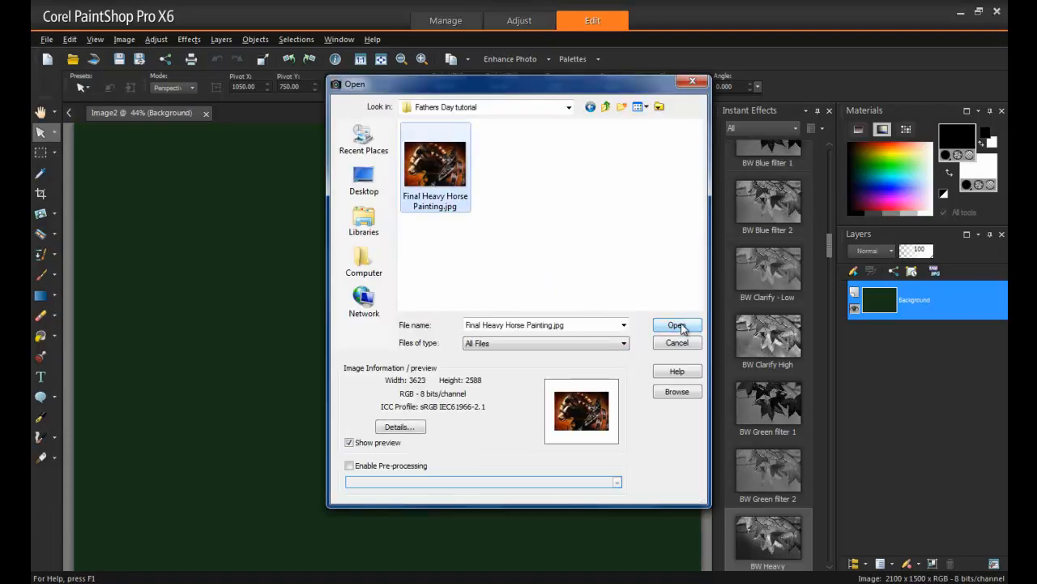
{"action": "left_click", "coordinate": [677, 325]}
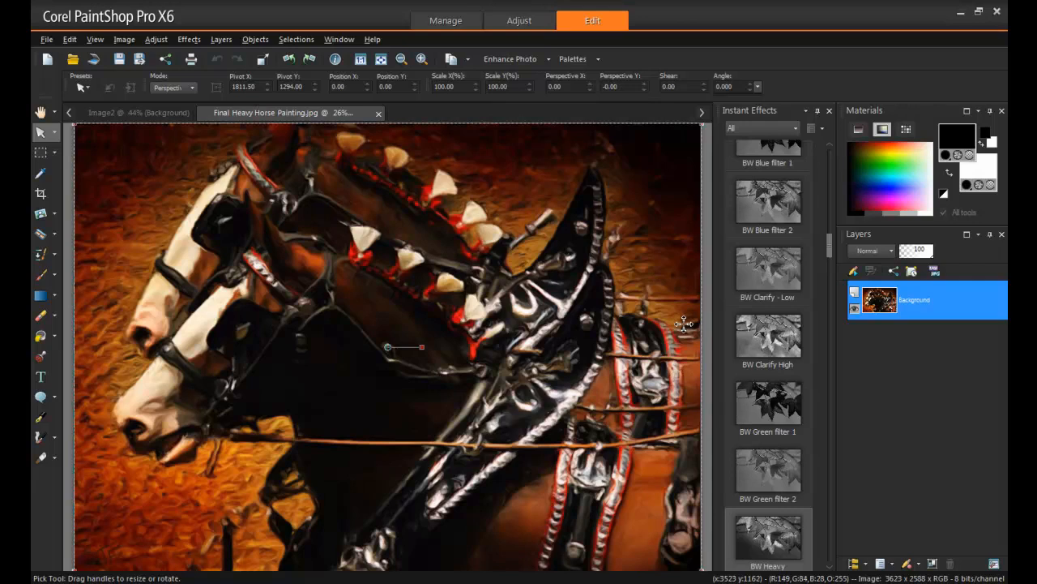
Copy the horse painting and paste it as a new layer into the green Image2 document
{"action": "left_click", "coordinate": [621, 327]}
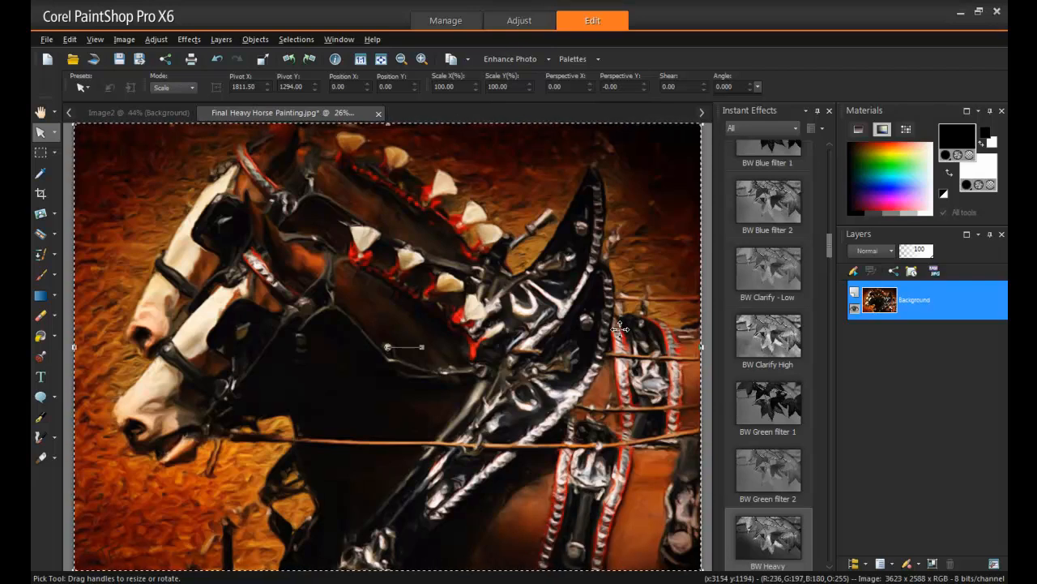
{"action": "left_click", "coordinate": [161, 113]}
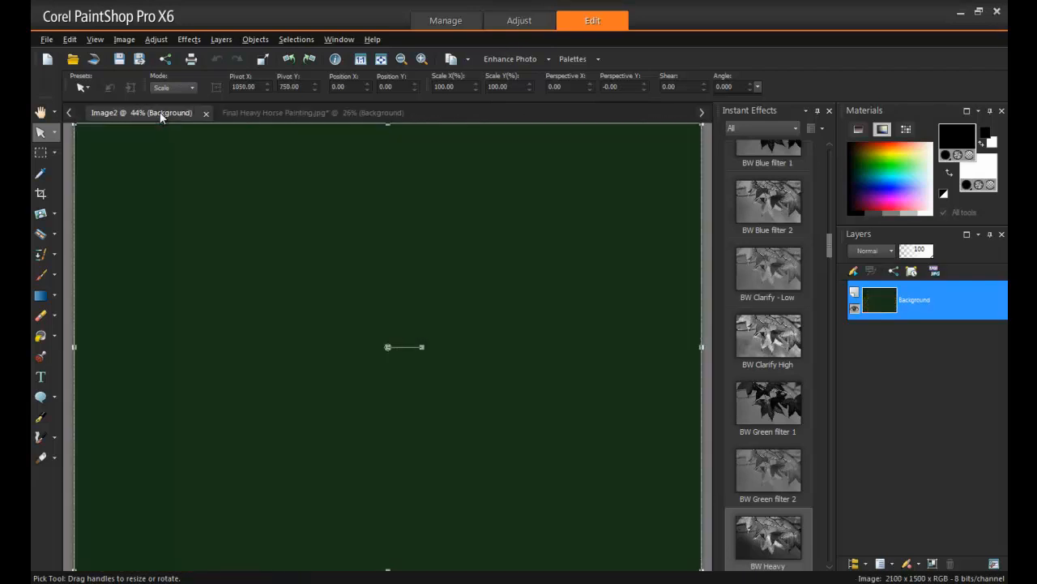
{"action": "left_click", "coordinate": [70, 39]}
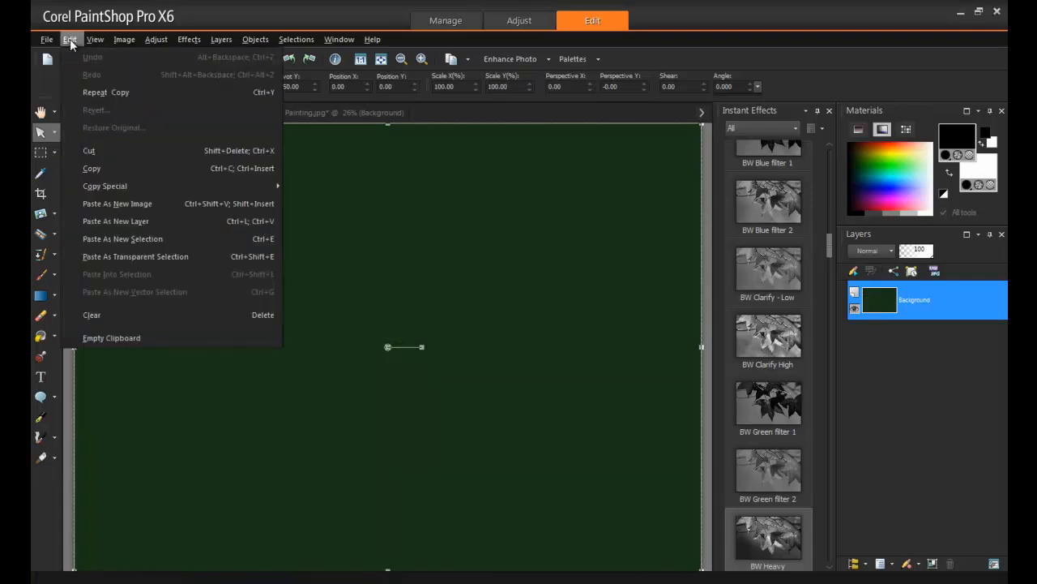
{"action": "left_click", "coordinate": [162, 223]}
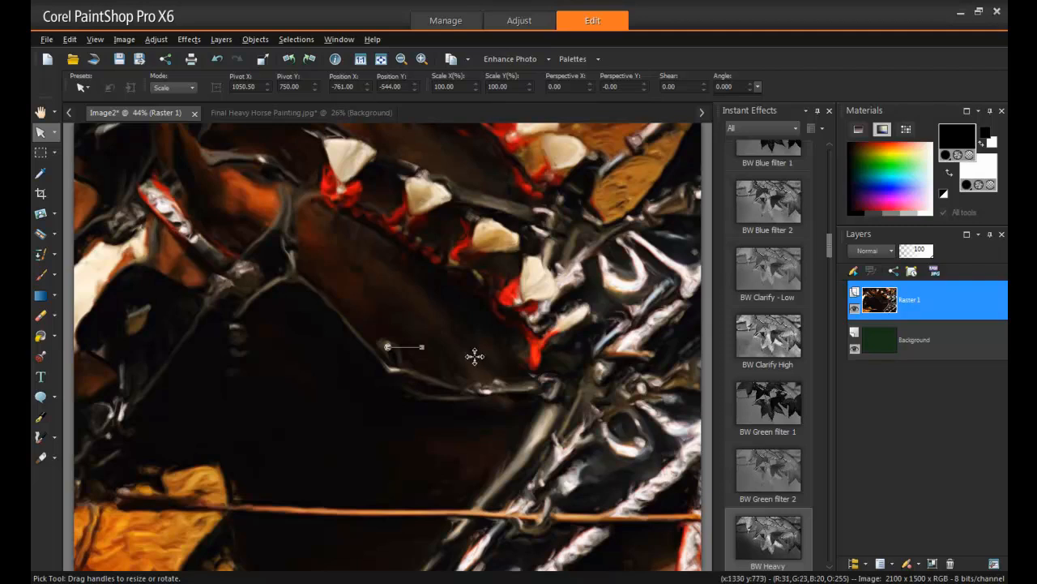
Scale the pasted painting to about 46% and place it at about X 223, Y 127, leaving a green border all around
{"action": "scroll", "coordinate": [408, 311], "scroll_direction": "down", "scroll_amount": 3}
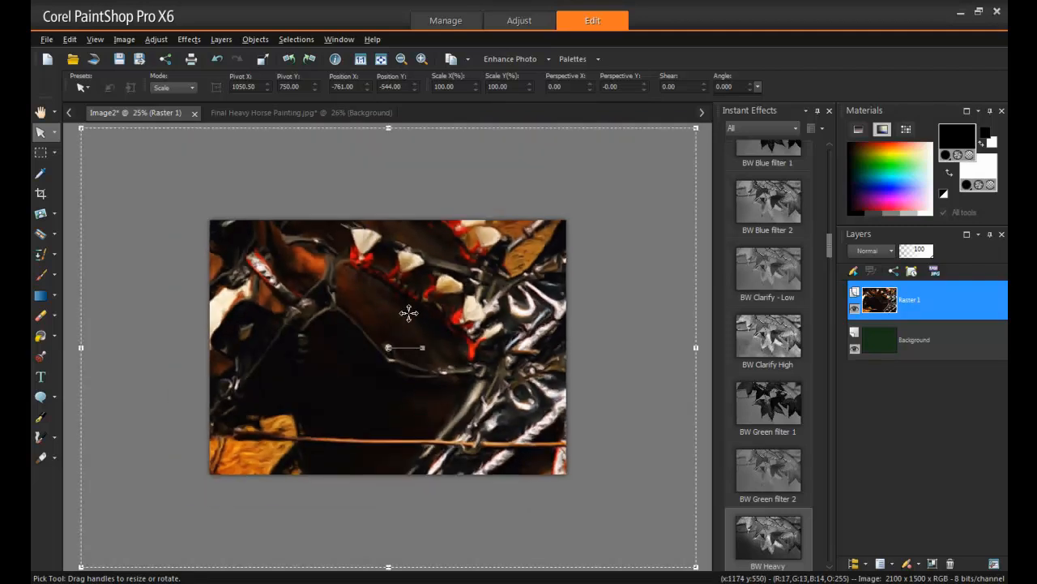
{"action": "scroll", "coordinate": [408, 311], "scroll_direction": "down", "scroll_amount": 1}
{"action": "left_click_drag", "start_coordinate": [634, 522], "coordinate": [367, 331]}
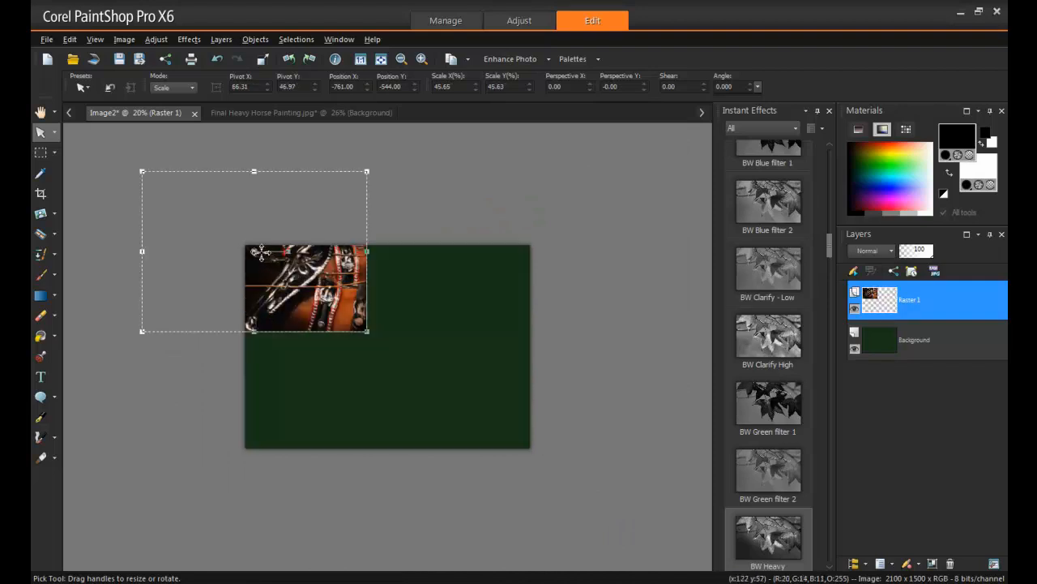
{"action": "left_click_drag", "start_coordinate": [262, 252], "coordinate": [394, 343]}
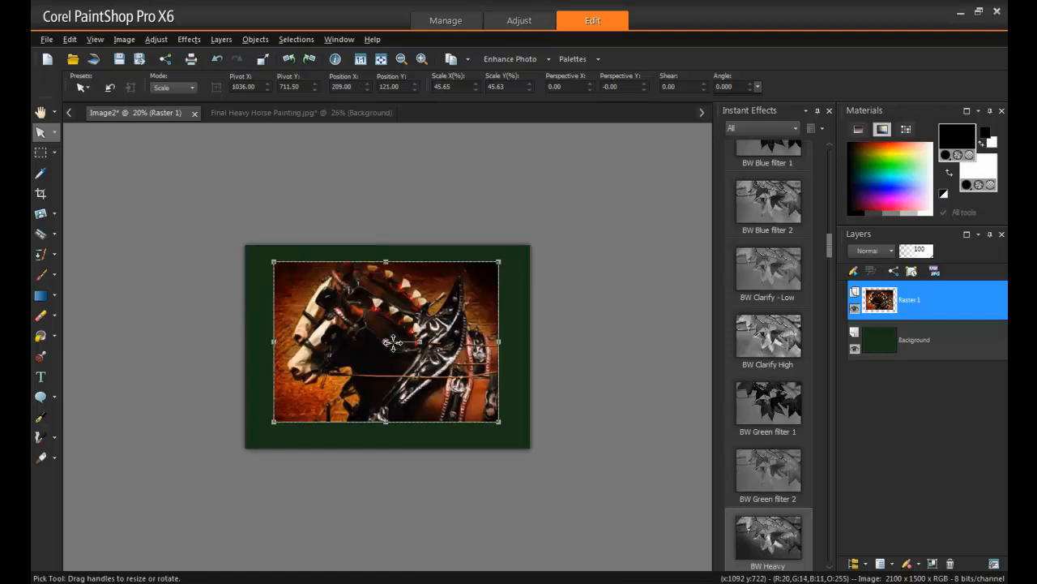
{"action": "scroll", "coordinate": [395, 345], "scroll_direction": "up", "scroll_amount": 1}
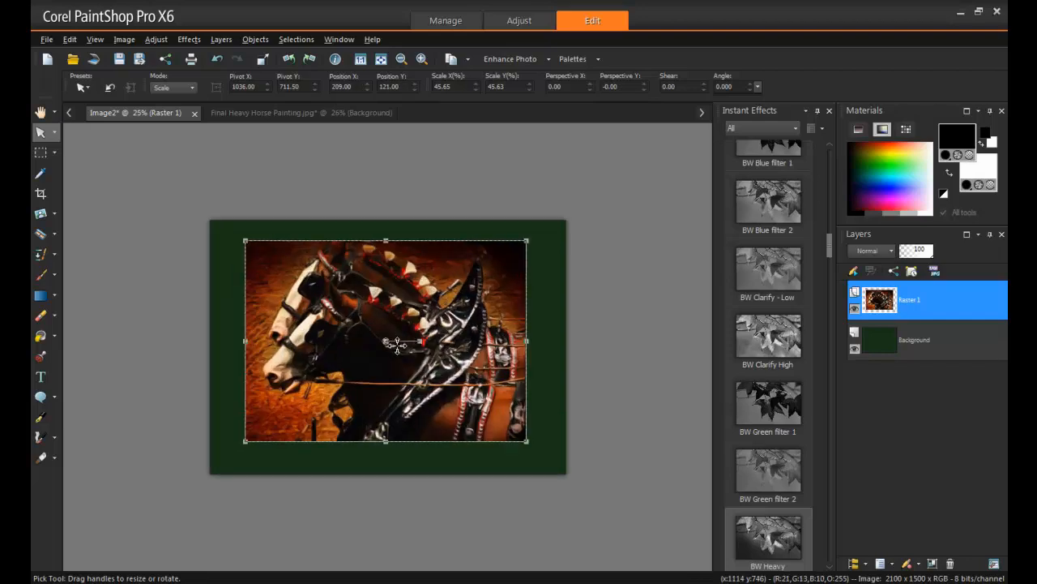
{"action": "scroll", "coordinate": [395, 344], "scroll_direction": "up", "scroll_amount": 1}
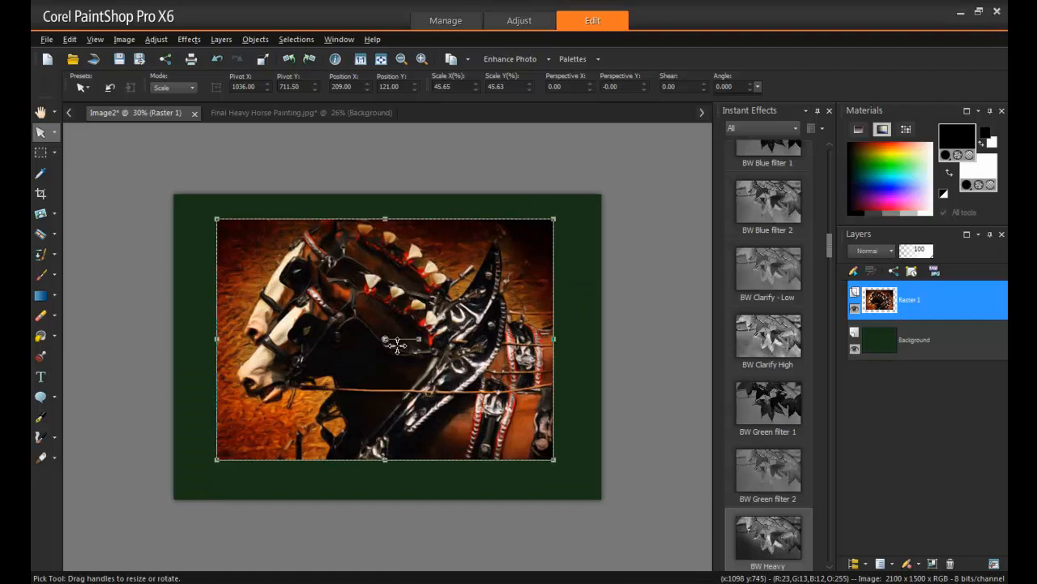
{"action": "left_click_drag", "start_coordinate": [396, 345], "coordinate": [401, 346]}
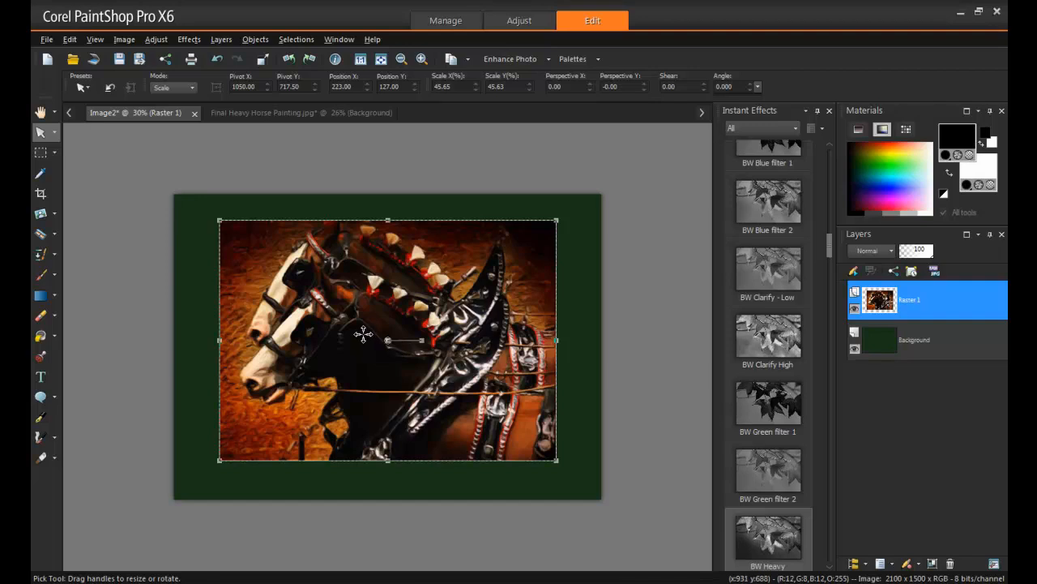
Apply the Horizontal Center alignment to the painting layer
{"action": "left_click", "coordinate": [260, 39]}
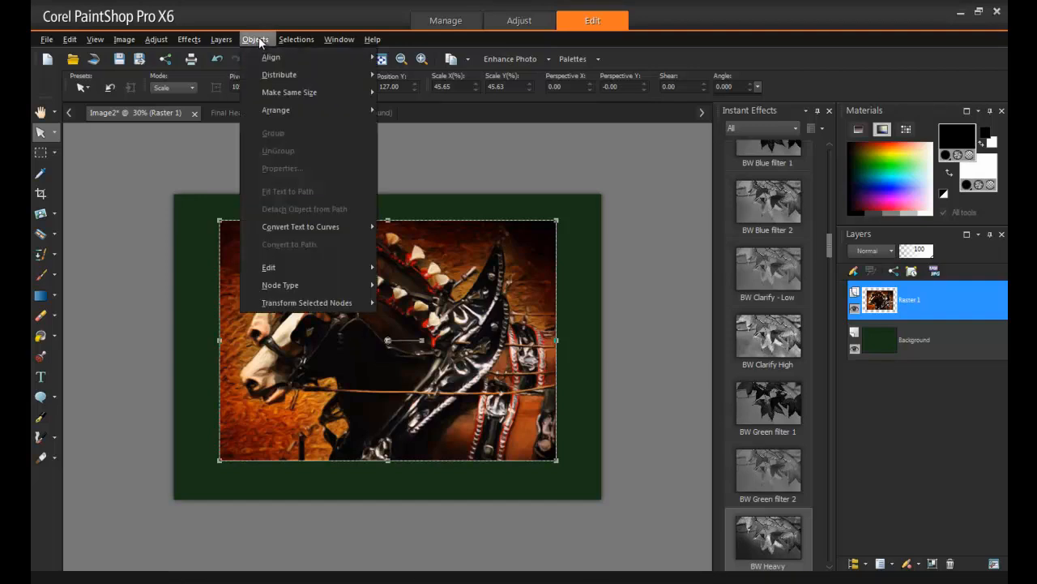
{"action": "mouse_move", "coordinate": [327, 59]}
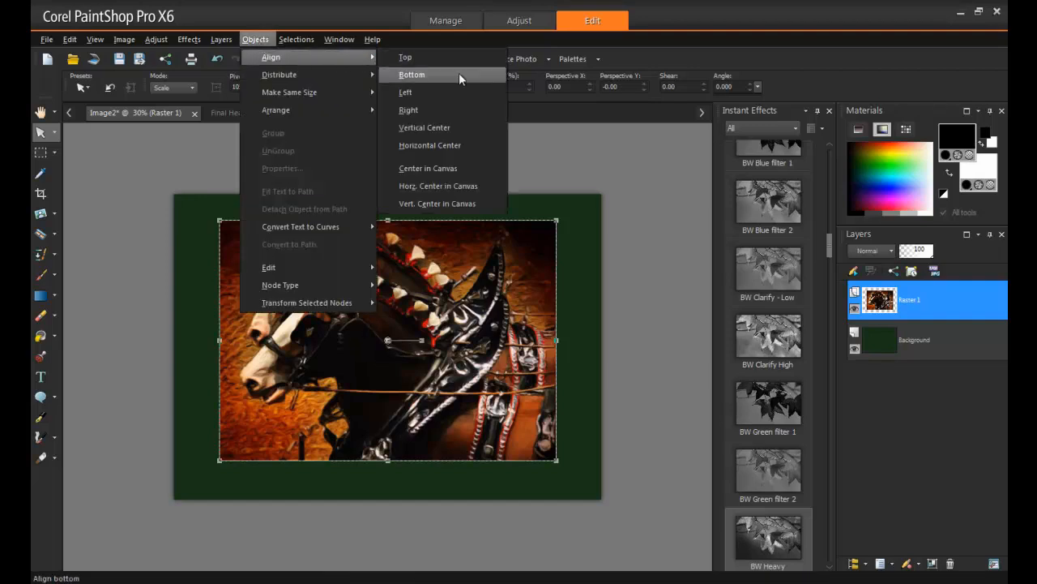
{"action": "left_click", "coordinate": [470, 145]}
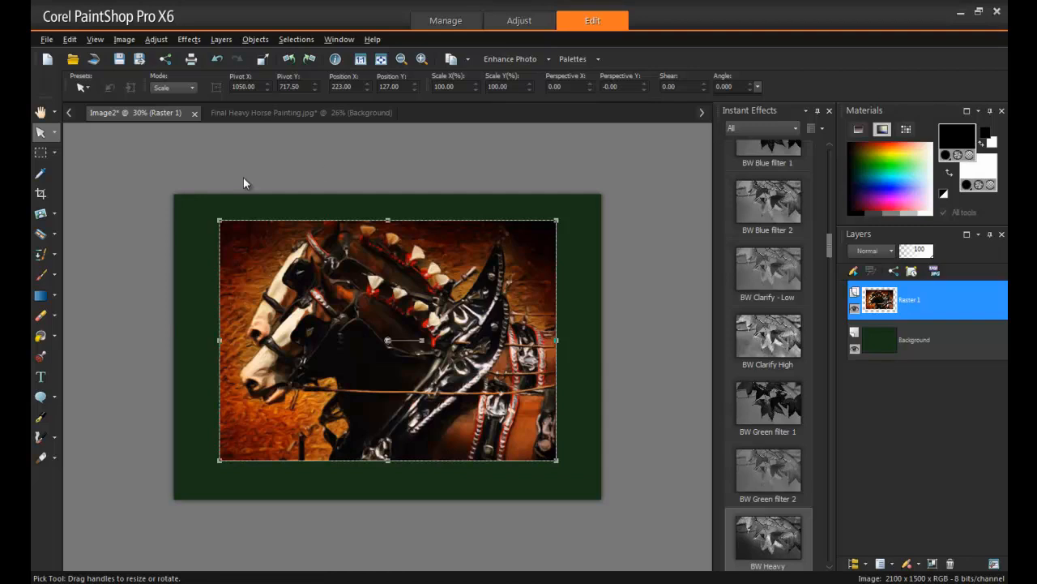
Add the text "Happy Fathers Day" on the green border below the painting, filled with golden yellow
{"action": "left_click", "coordinate": [38, 381]}
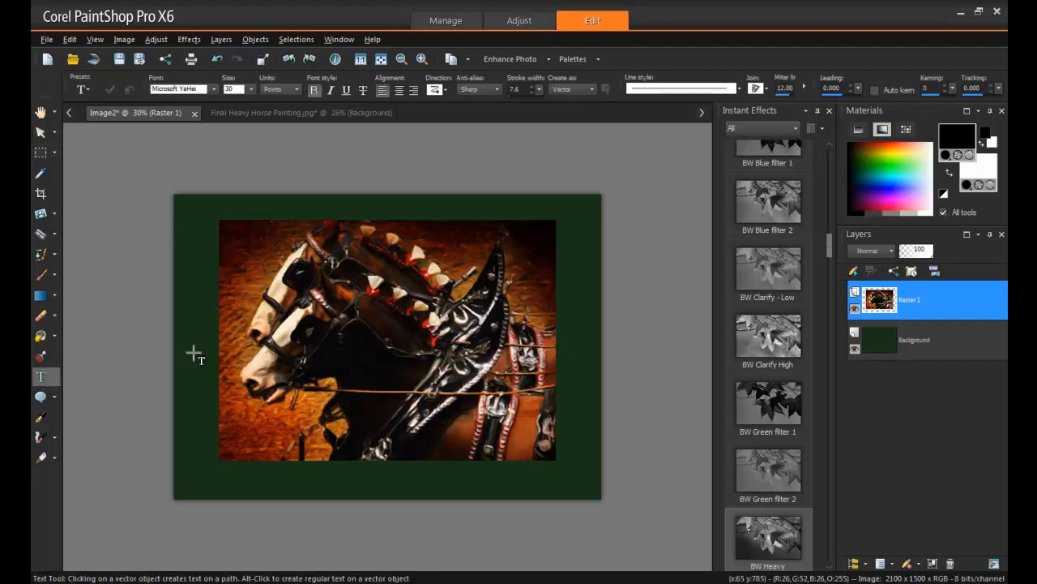
{"action": "left_click", "coordinate": [275, 487]}
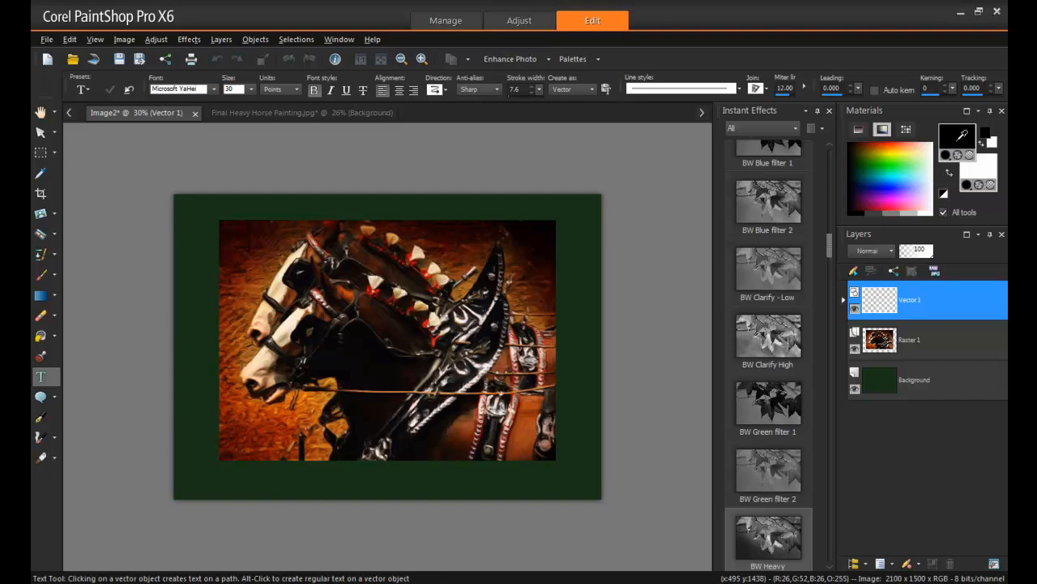
{"action": "left_click", "coordinate": [988, 172]}
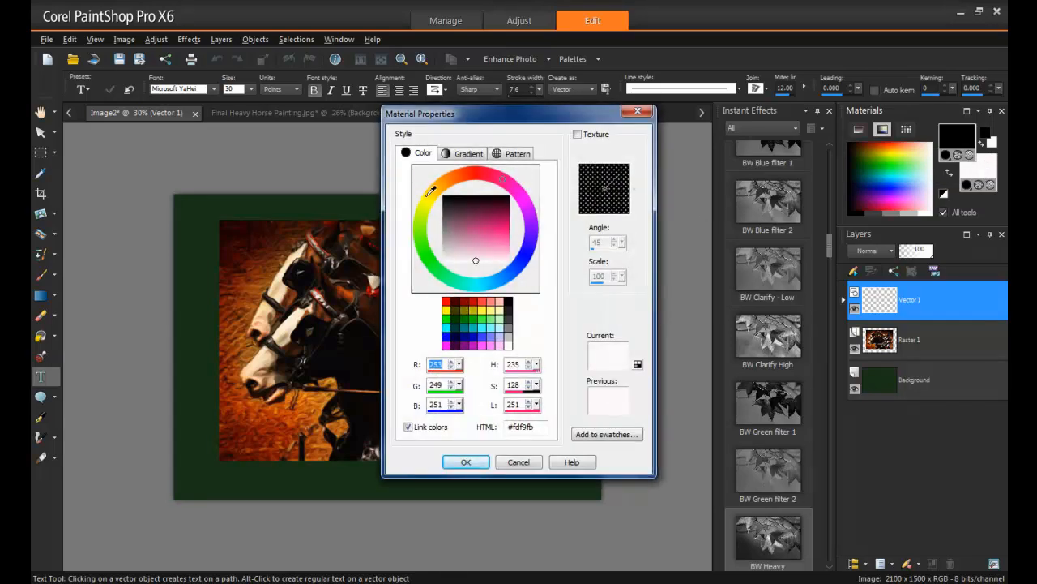
{"action": "left_click", "coordinate": [431, 195]}
{"action": "left_click", "coordinate": [436, 192]}
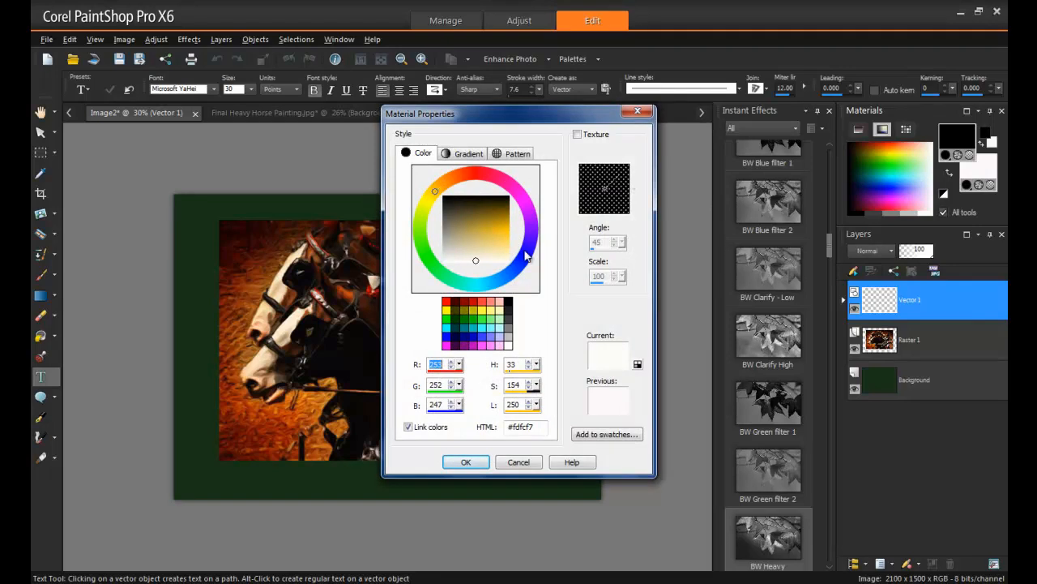
{"action": "left_click", "coordinate": [511, 228]}
{"action": "left_click", "coordinate": [466, 462]}
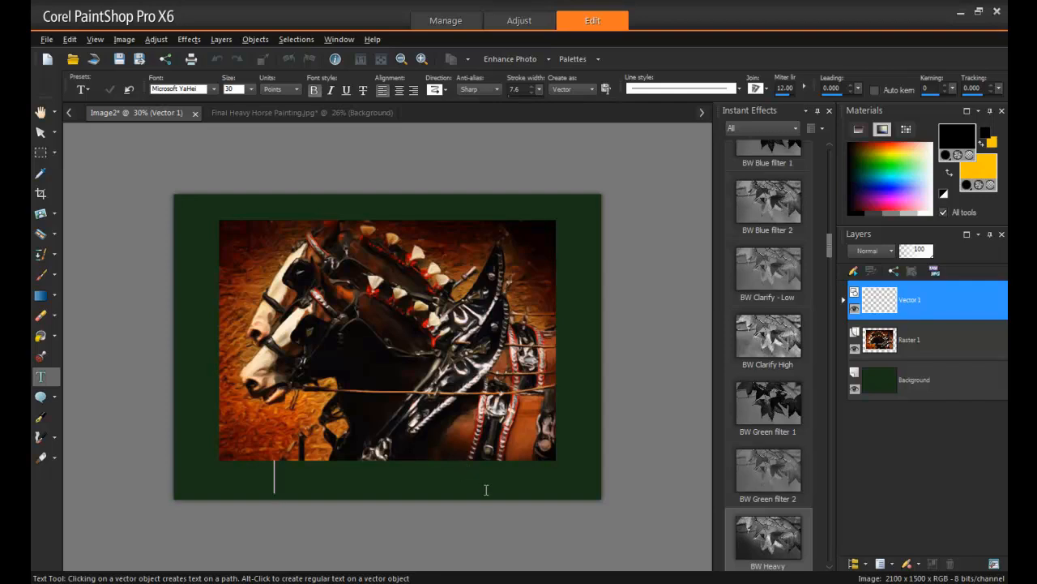
{"action": "type", "text": "Happy F"}
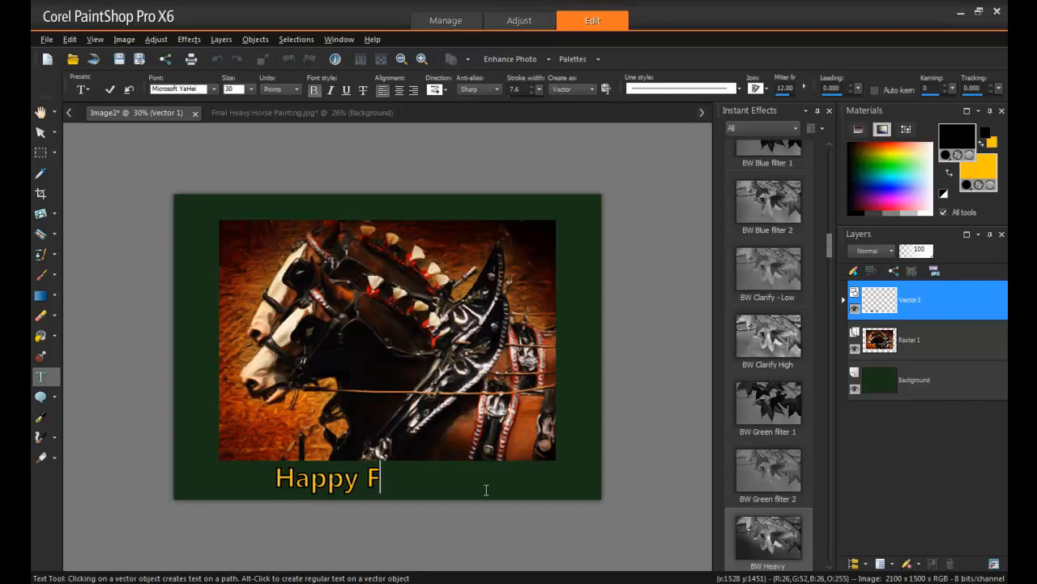
{"action": "type", "text": "athers Day"}
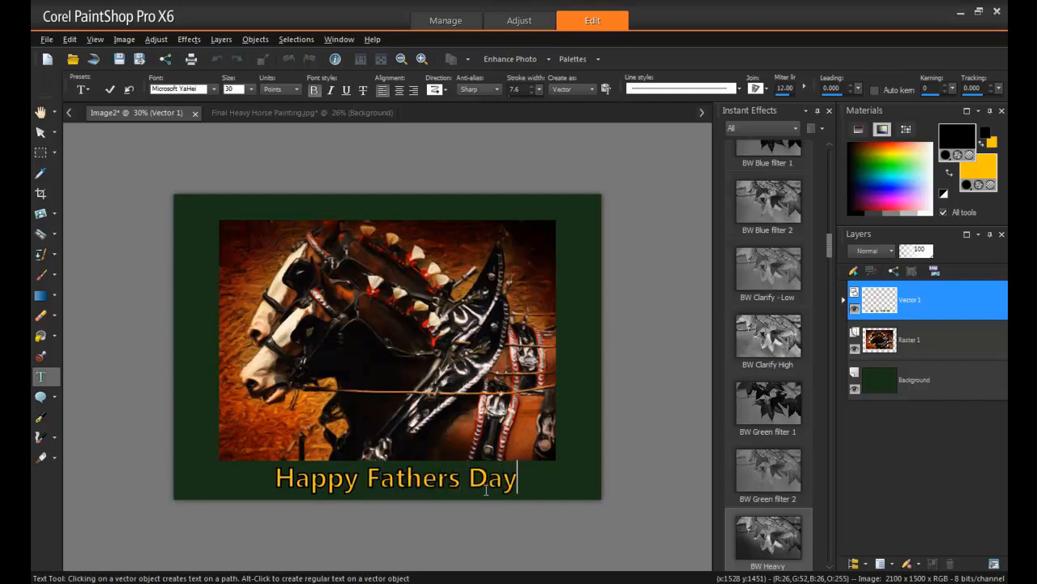
Change the font of the whole greeting text to Nueva Std Cond
{"action": "left_click_drag", "start_coordinate": [519, 481], "coordinate": [274, 484]}
{"action": "left_click", "coordinate": [213, 90]}
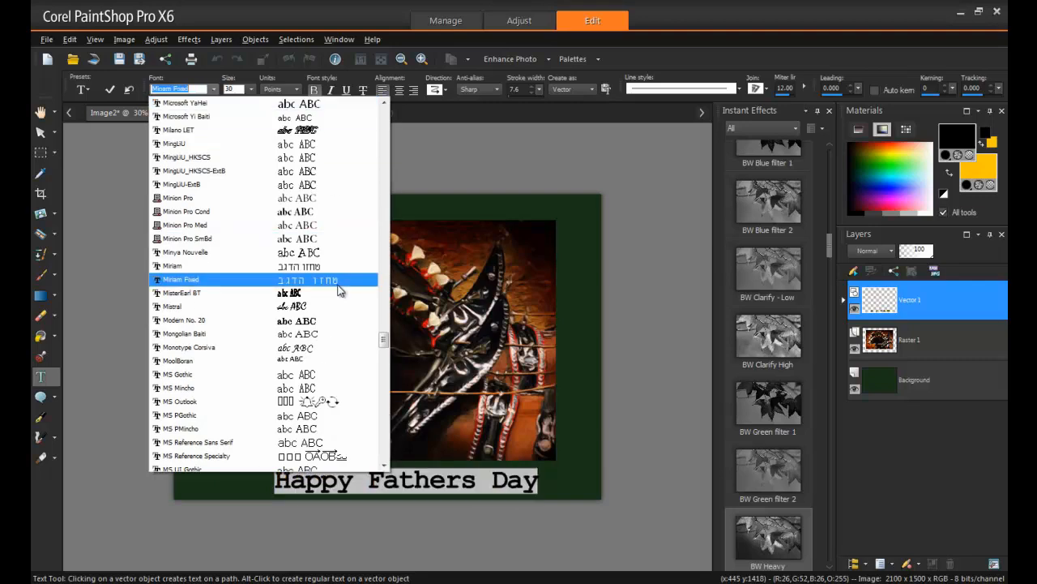
{"action": "left_click", "coordinate": [385, 364]}
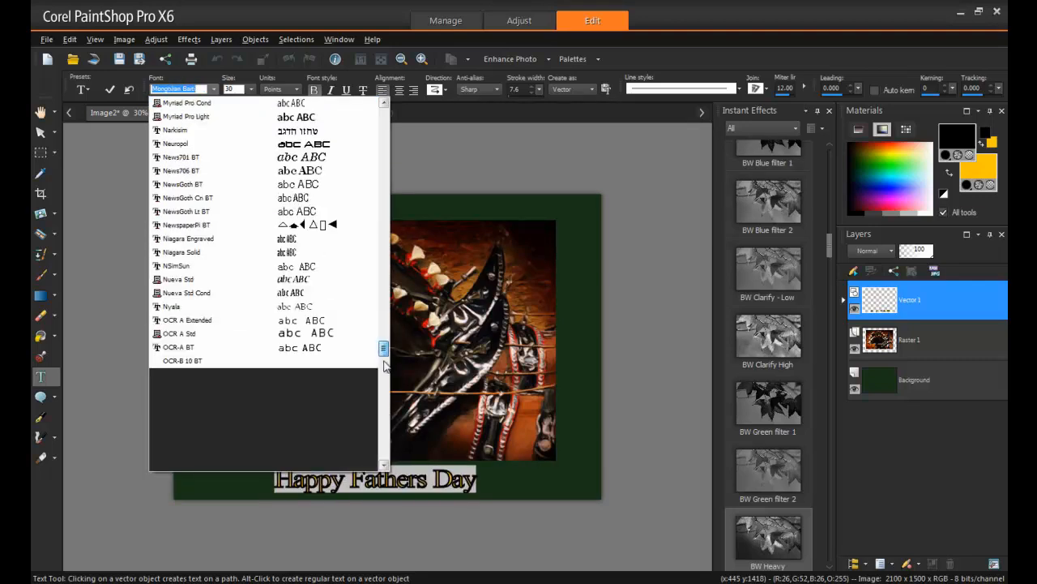
{"action": "left_click", "coordinate": [330, 278]}
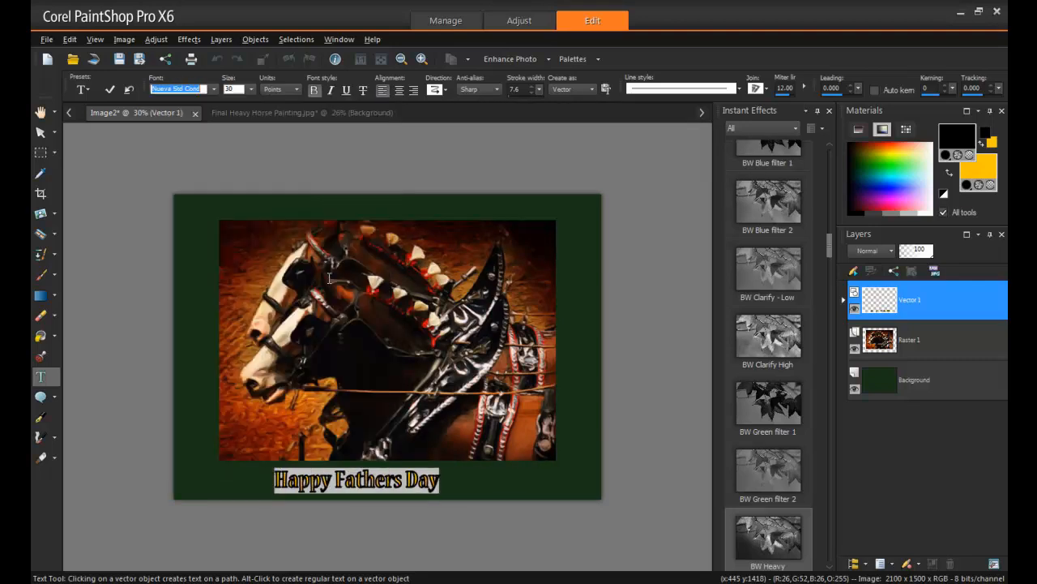
Set the greeting text's size to 36 points and reduce its stroke width to 4.0
{"action": "left_click", "coordinate": [251, 89]}
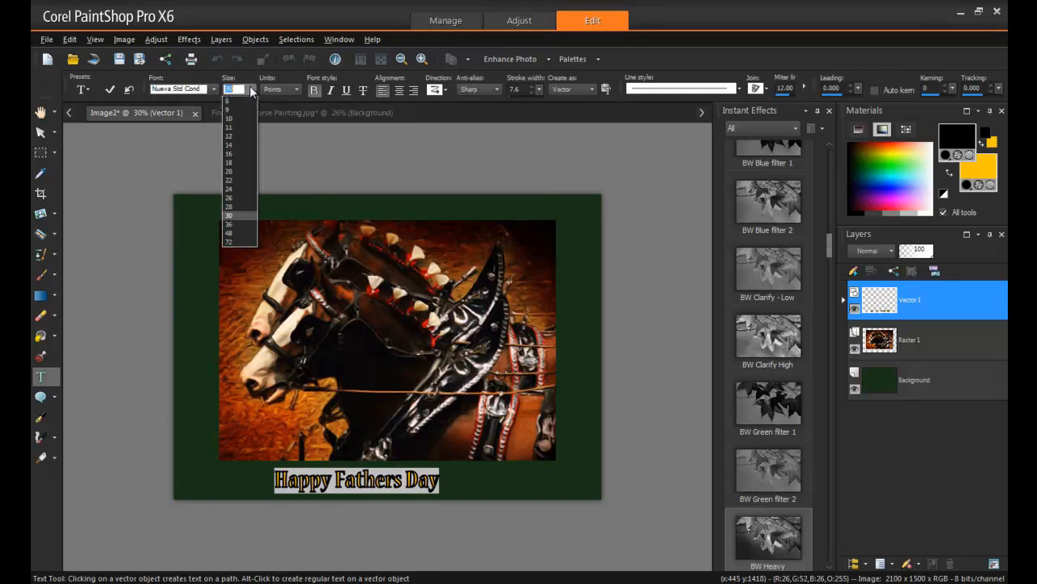
{"action": "left_click", "coordinate": [240, 224]}
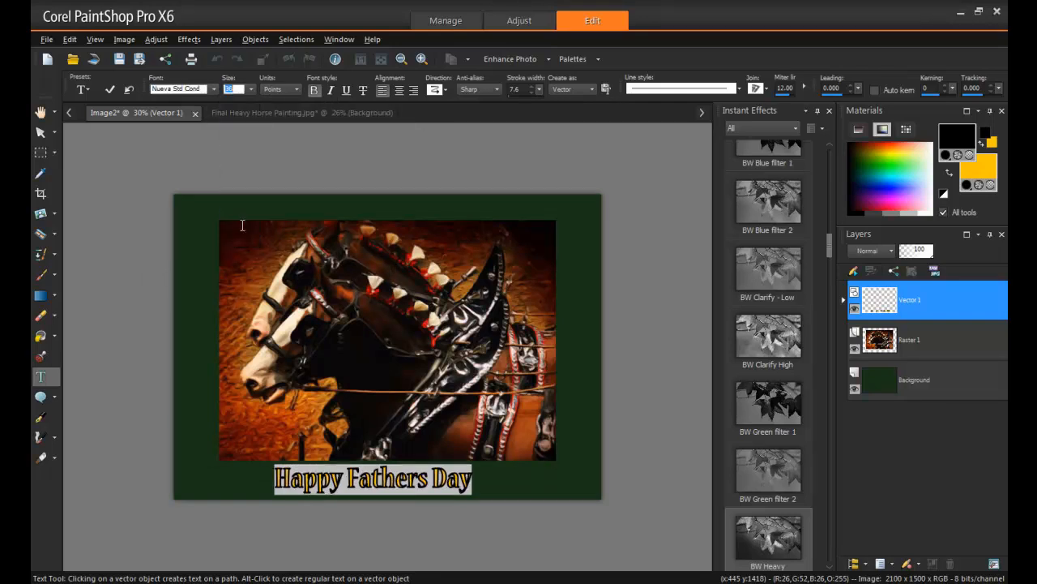
{"action": "left_click", "coordinate": [532, 91]}
{"action": "left_click", "coordinate": [532, 91]}
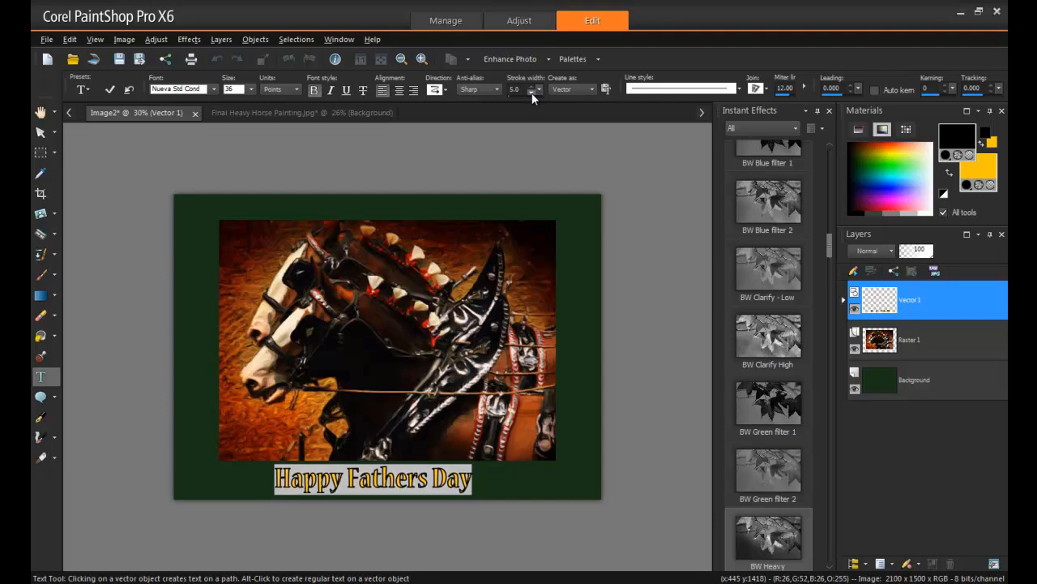
{"action": "left_click", "coordinate": [532, 91]}
{"action": "left_click", "coordinate": [532, 91]}
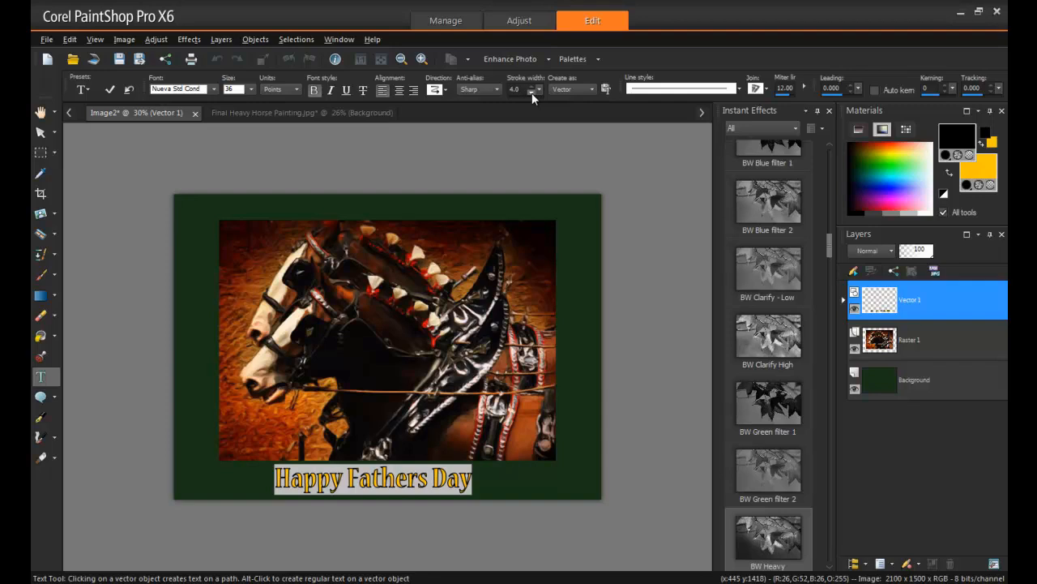
Center the greeting text horizontally on the card with the object alignment command
{"action": "left_click", "coordinate": [41, 132]}
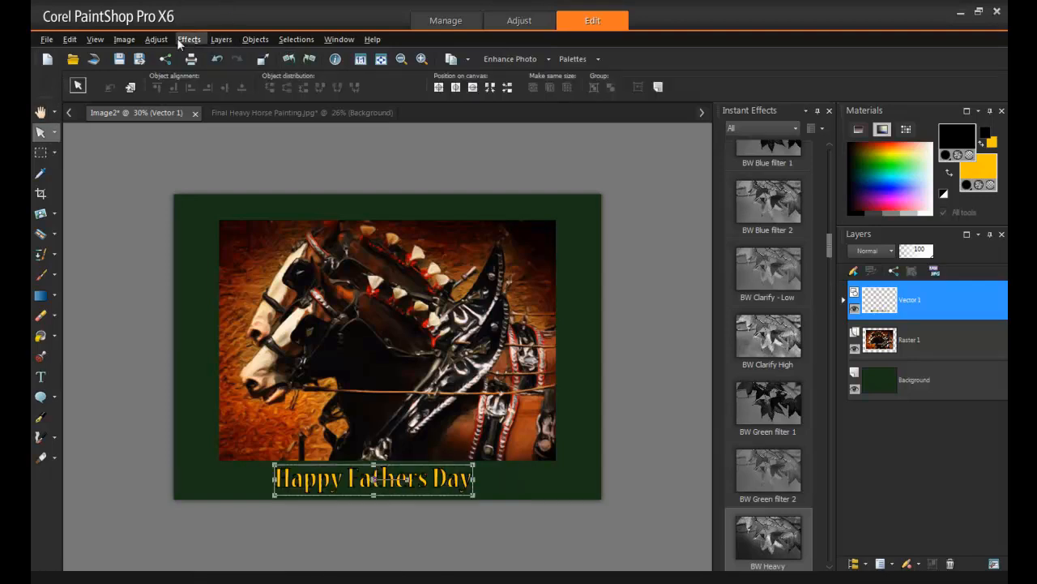
{"action": "left_click", "coordinate": [255, 39]}
{"action": "mouse_move", "coordinate": [331, 59]}
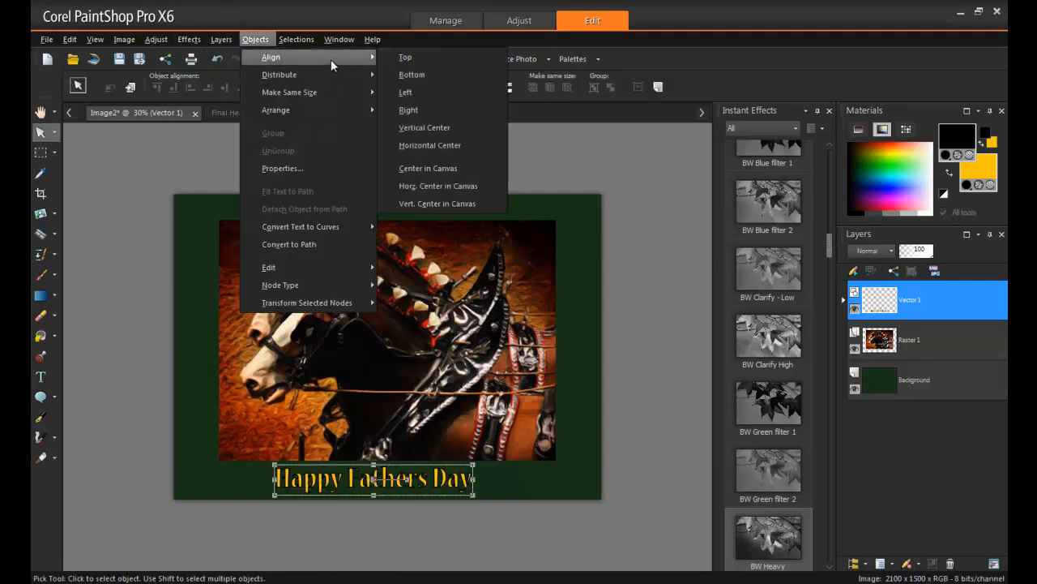
{"action": "left_click", "coordinate": [443, 146]}
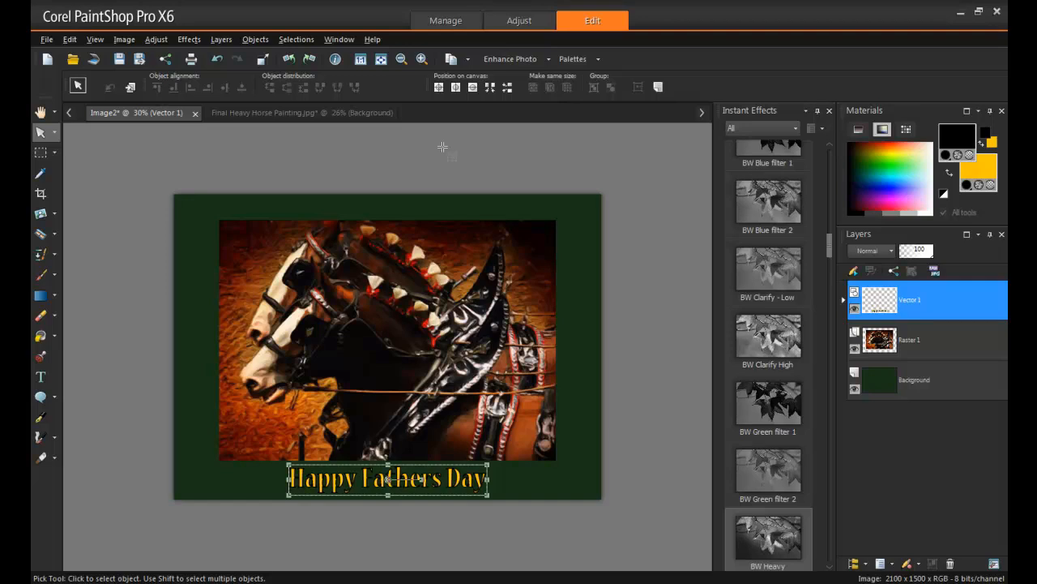
Enlarge the greeting text slightly from its lower-right corner, realign it to the card's horizontal center and deselect it
{"action": "left_click_drag", "start_coordinate": [488, 493], "coordinate": [489, 497]}
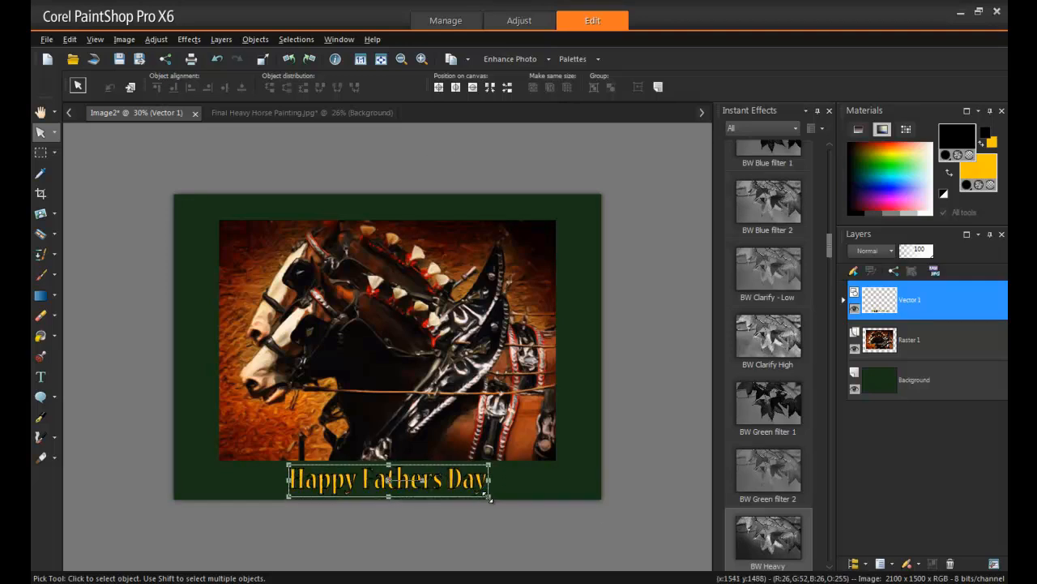
{"action": "left_click", "coordinate": [255, 39]}
{"action": "mouse_move", "coordinate": [337, 58]}
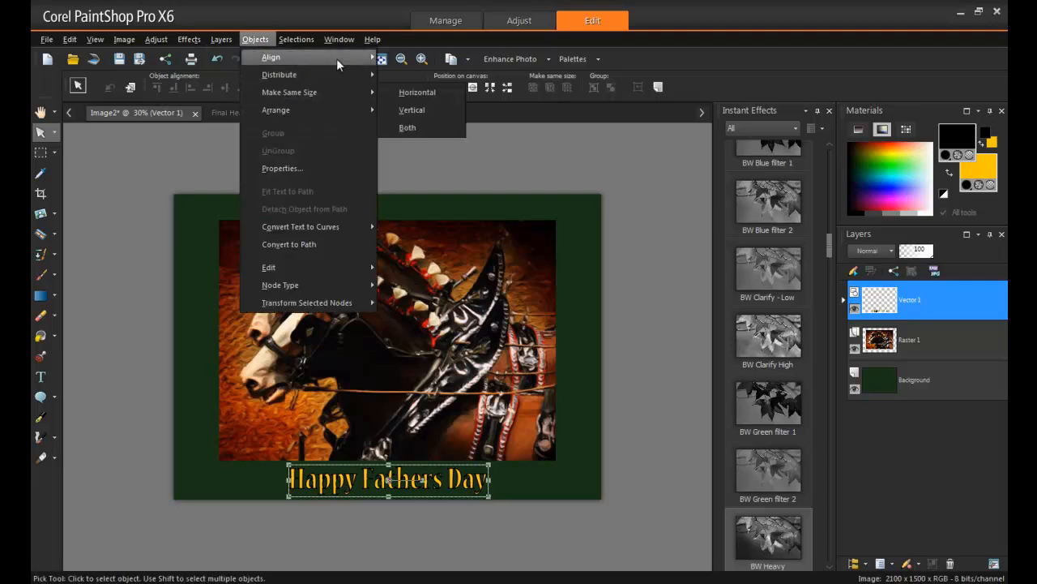
{"action": "left_click", "coordinate": [455, 74]}
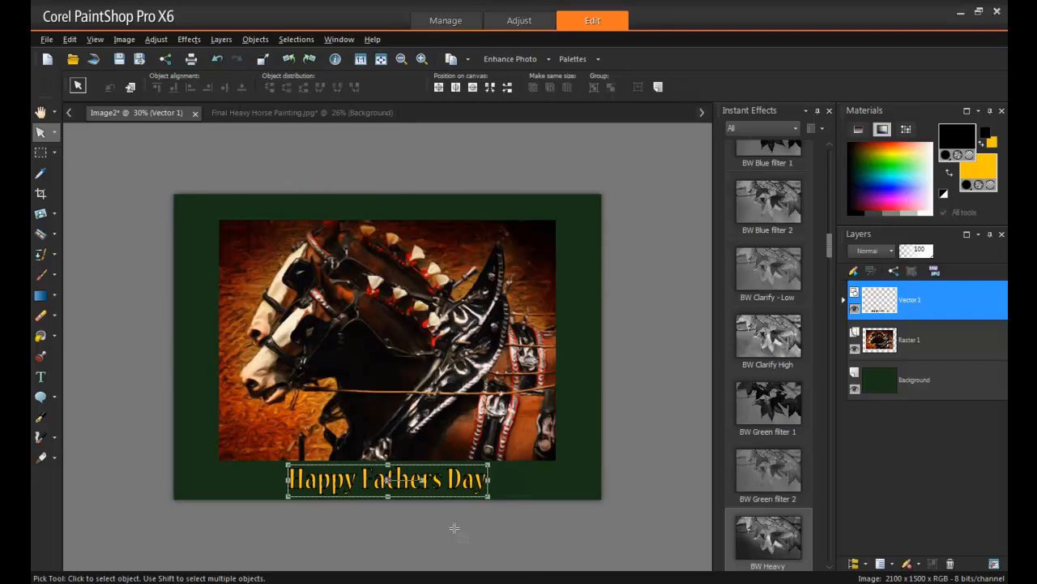
{"action": "left_click", "coordinate": [42, 159]}
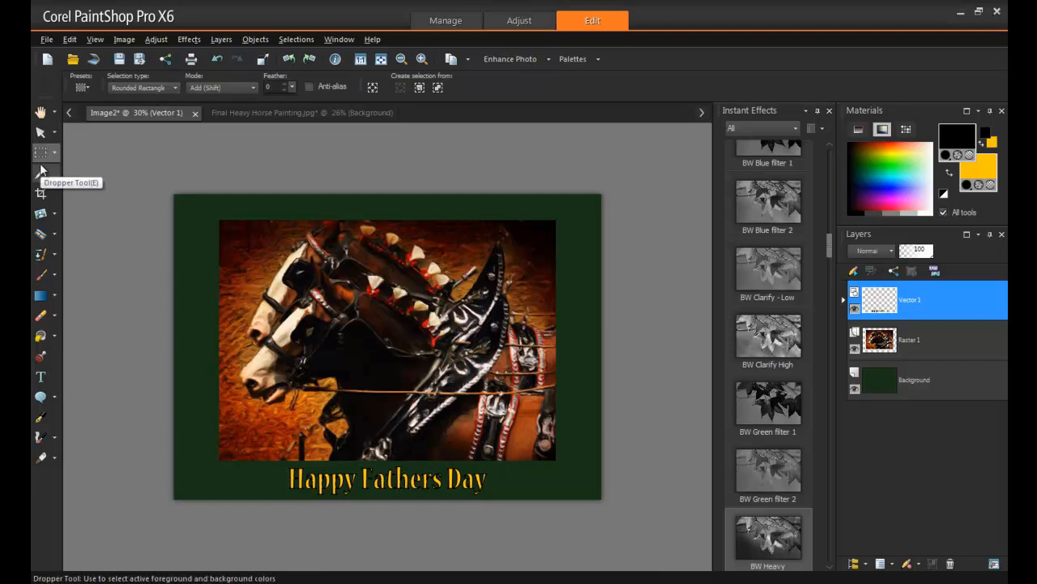
Save the card as "Fathers Day Card" in PSPIMAGE format in the Fathers Day tutorial folder
{"action": "left_click", "coordinate": [47, 39]}
{"action": "left_click", "coordinate": [110, 152]}
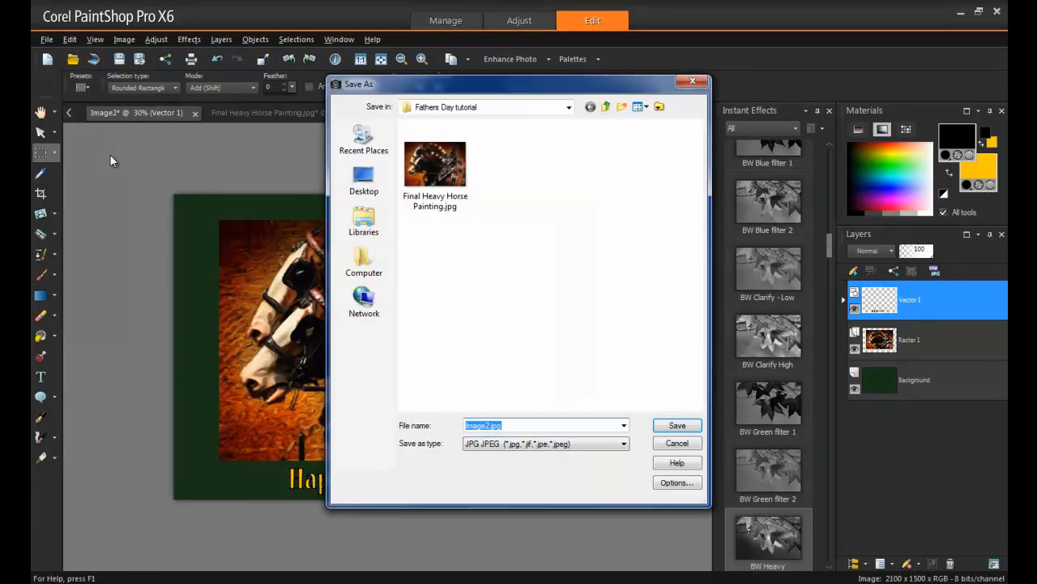
{"action": "type", "text": "Fathers Day Card"}
{"action": "left_click", "coordinate": [526, 444]}
{"action": "left_click", "coordinate": [620, 187]}
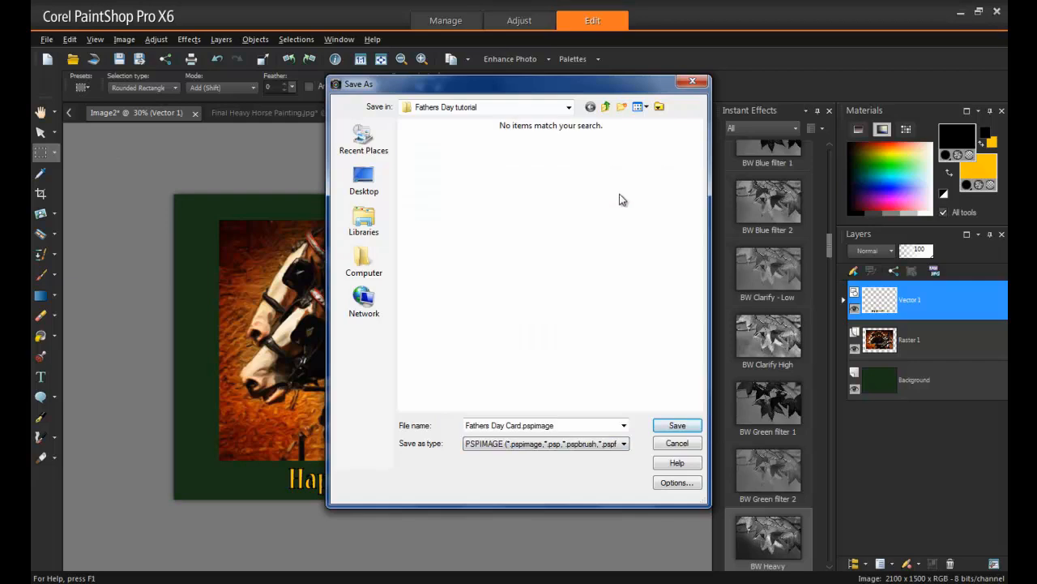
{"action": "left_click", "coordinate": [680, 426]}
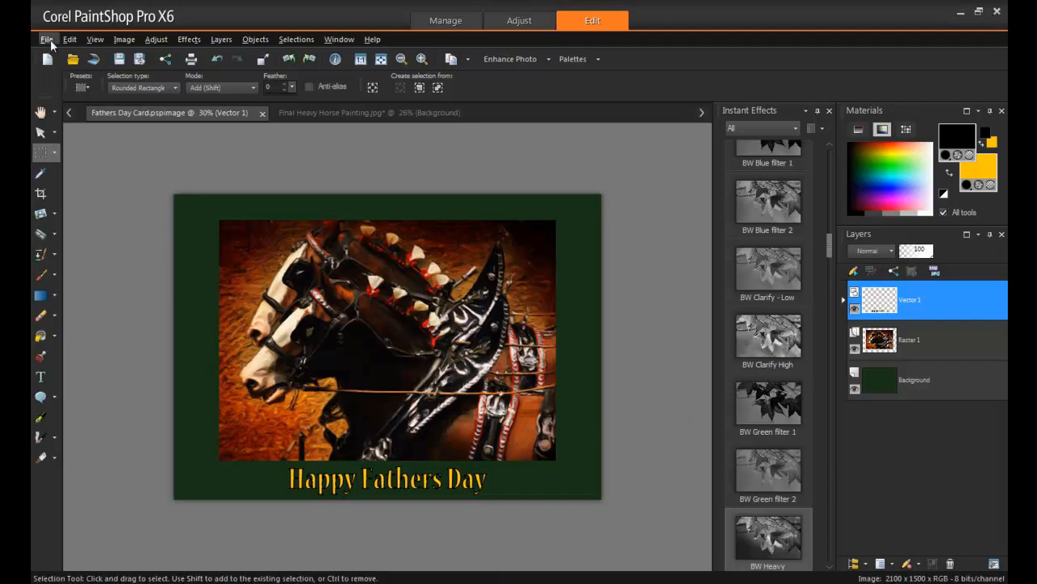
Save the card again as a JPEG named "Fathers Day Card" in the same folder, accepting the merged image
{"action": "left_click", "coordinate": [47, 39]}
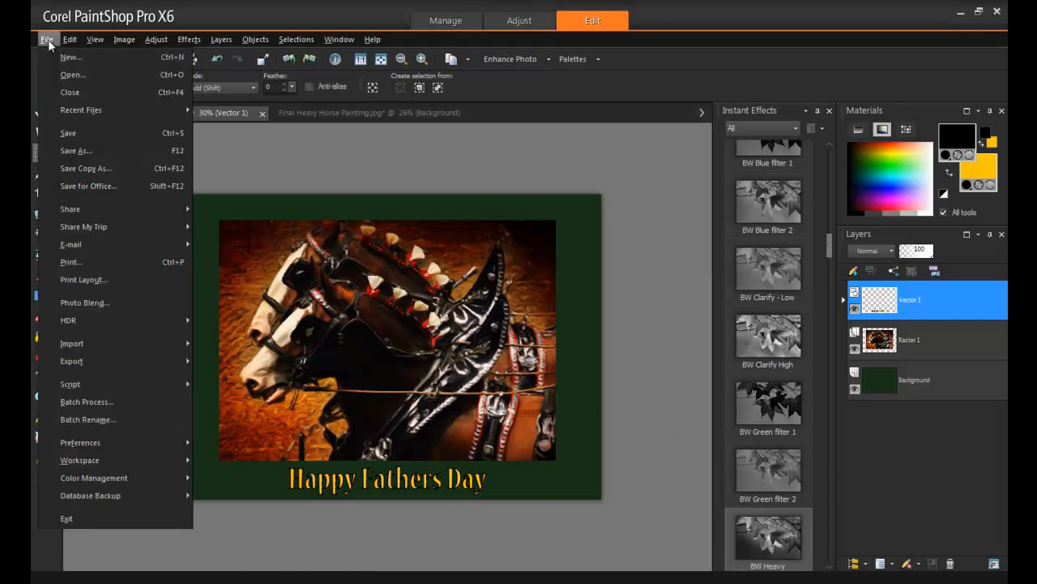
{"action": "left_click", "coordinate": [81, 149]}
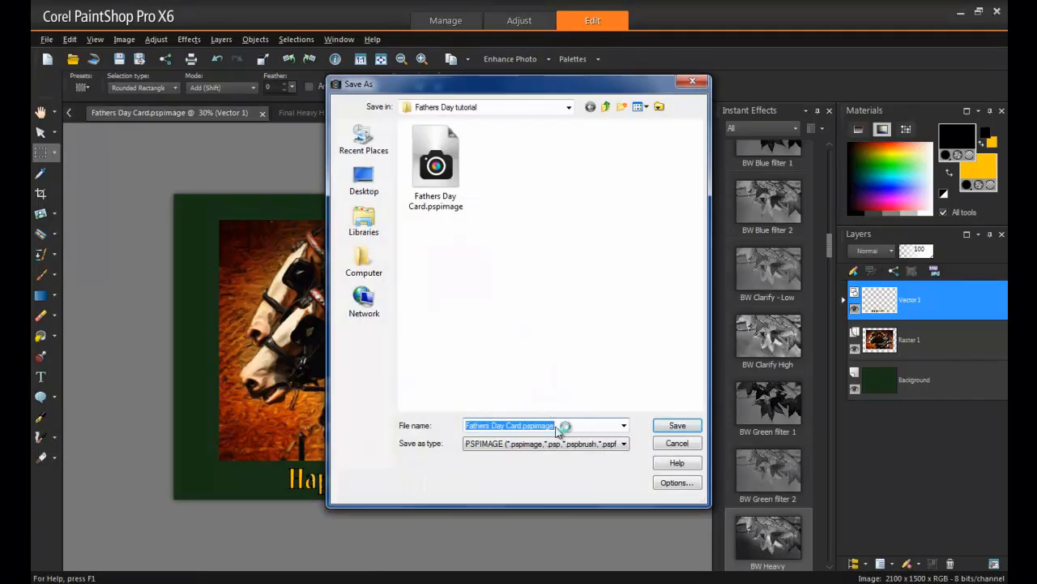
{"action": "left_click", "coordinate": [579, 445]}
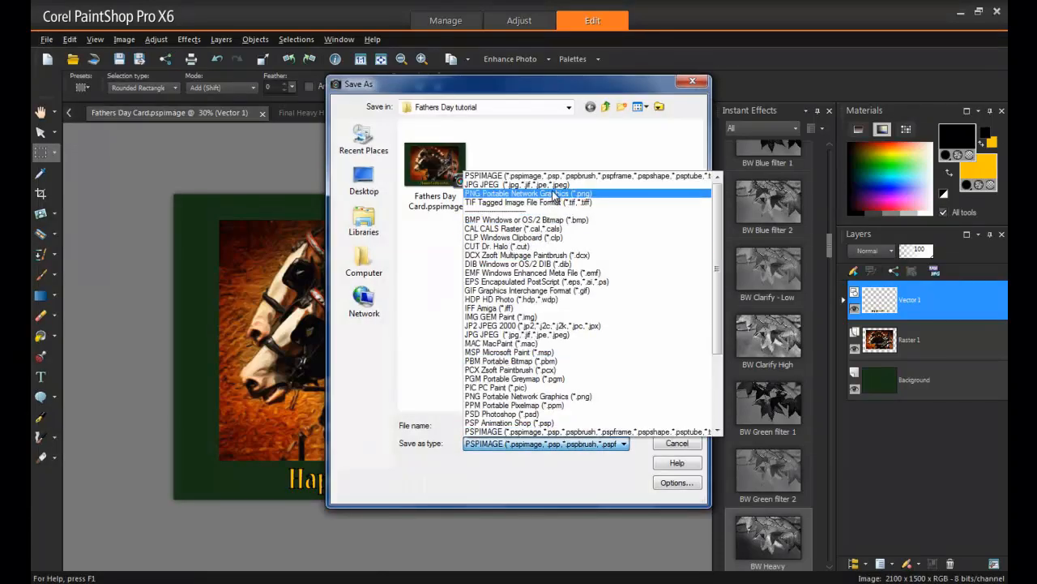
{"action": "left_click", "coordinate": [558, 184]}
{"action": "left_click", "coordinate": [678, 426]}
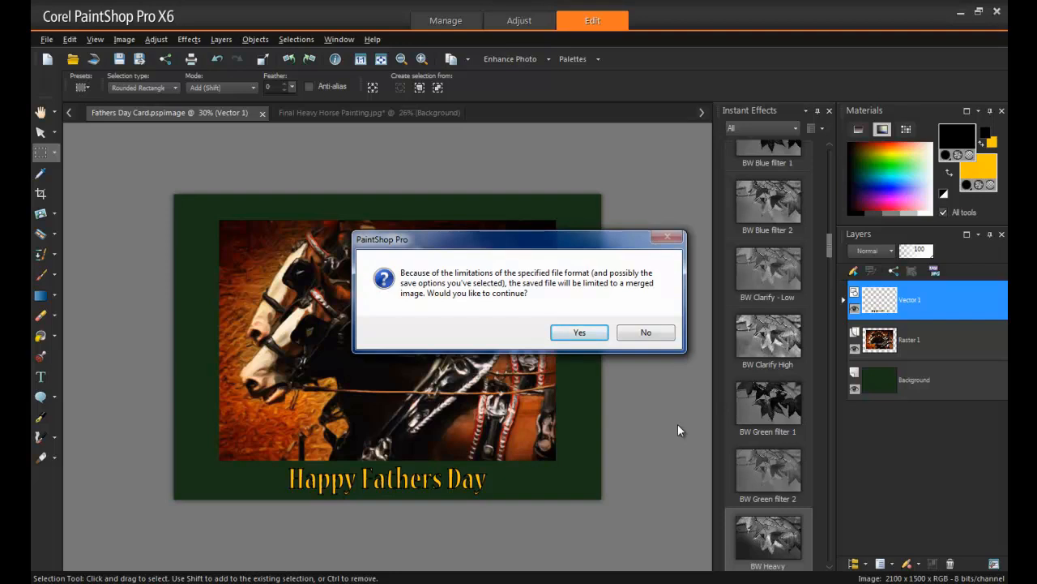
{"action": "left_click", "coordinate": [599, 333]}
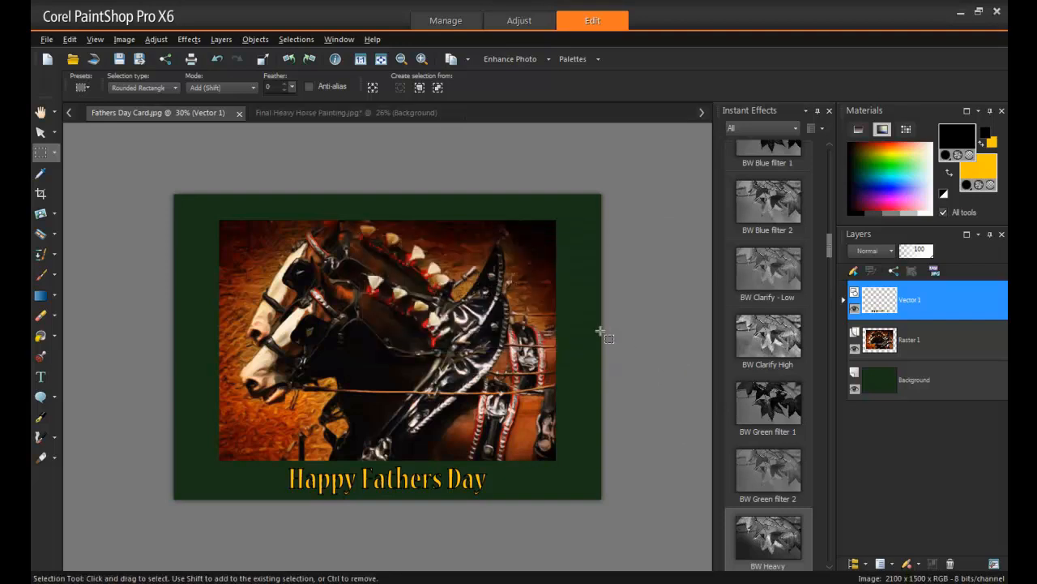